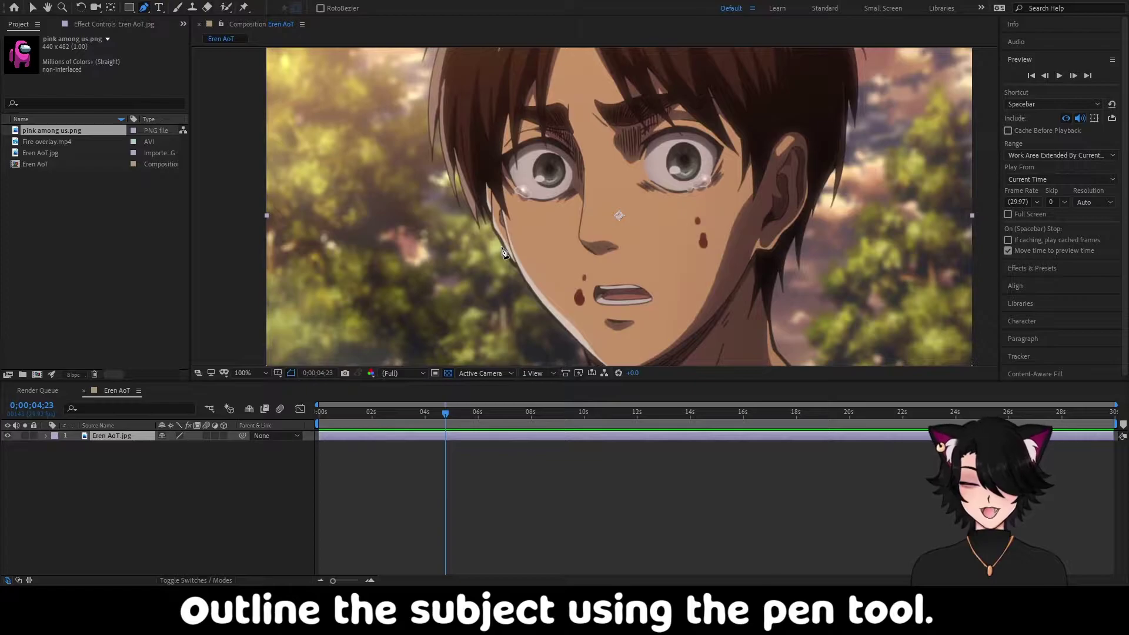
Step: Start a Pen tool mask on the Eren AoT.jpg layer, tracing the jawline from below the hair down towards the chin
key(period)
key(space)
drag(462, 292, 530, 182)
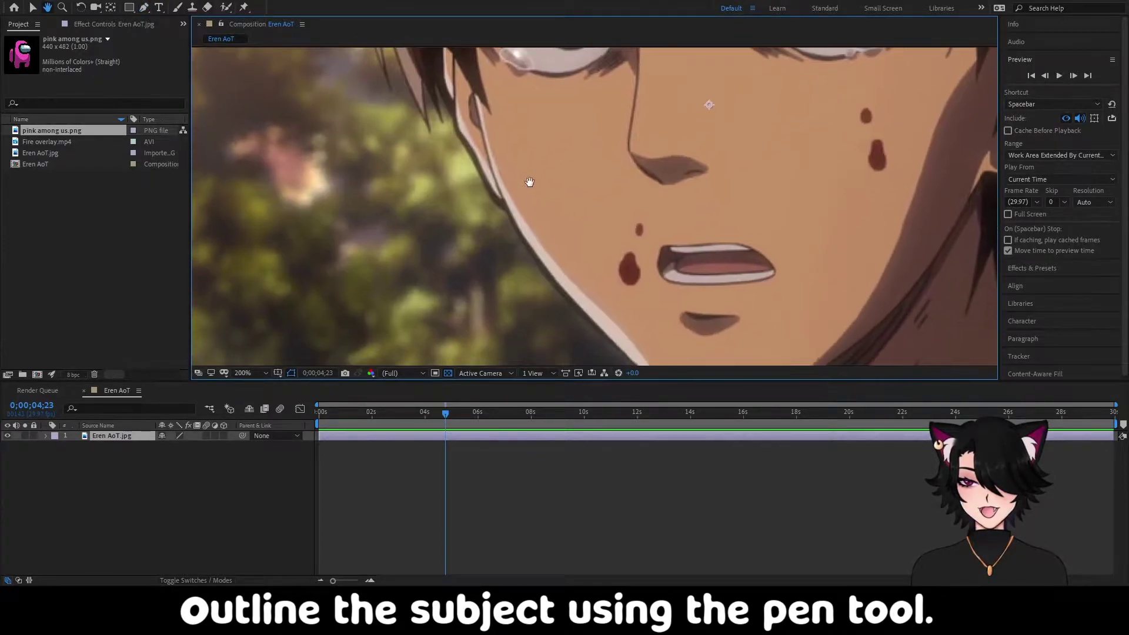
mouse_move(530, 234)
mouse_down()
mouse_move(504, 219)
mouse_move(607, 244)
mouse_move(550, 232)
mouse_move(540, 244)
mouse_up()
key(comma)
scroll(547, 242, up, 1)
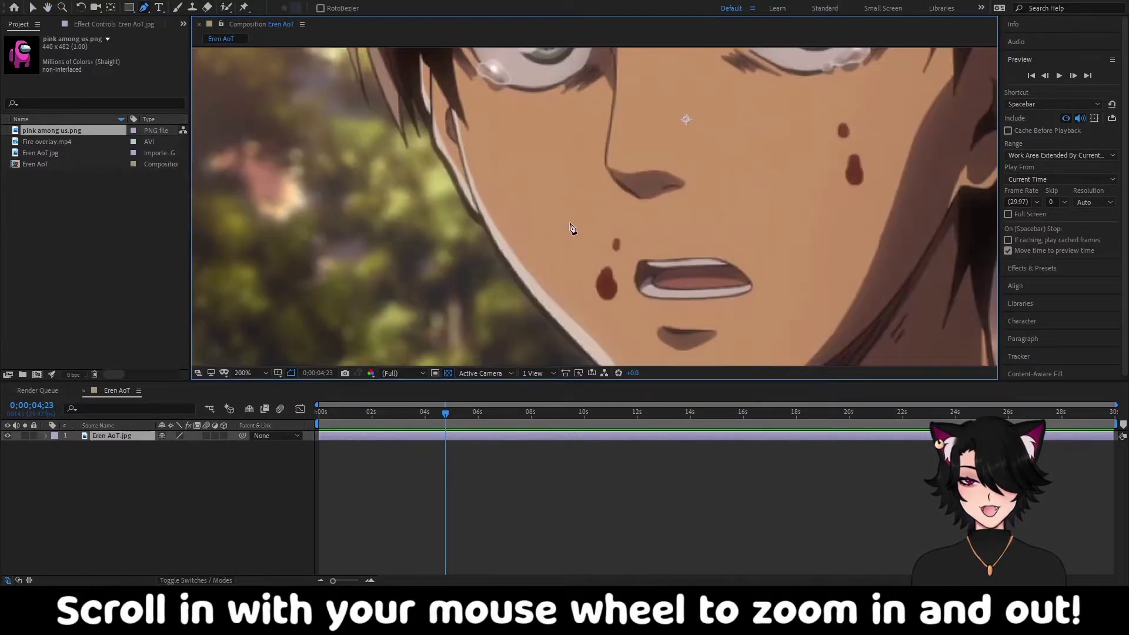
drag(555, 237, 507, 203)
click(434, 191)
click(452, 225)
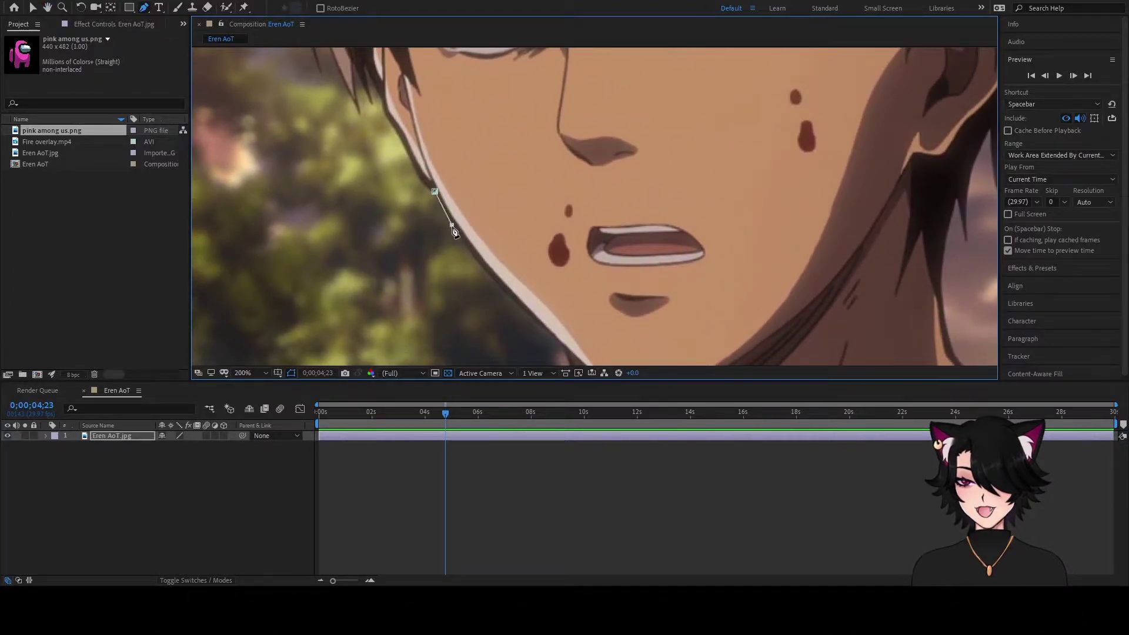
click(493, 280)
click(515, 300)
click(536, 323)
click(551, 336)
click(563, 346)
Step: Continue the mask path from the jaw down the neck and along the collar to below the image's lower edge
drag(563, 345, 550, 262)
click(562, 294)
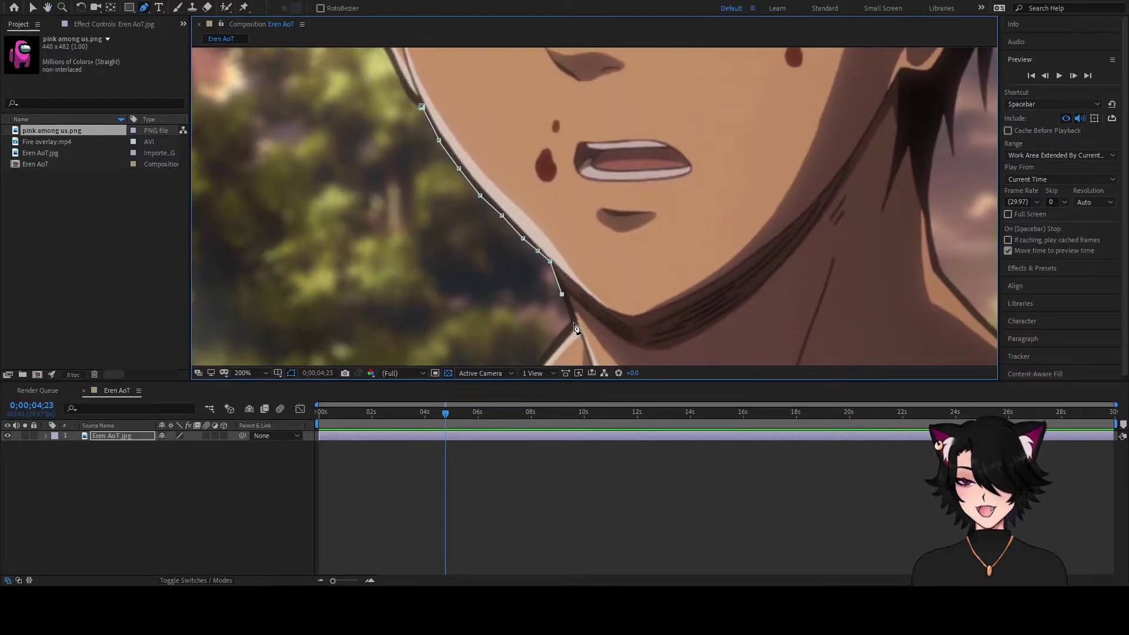
drag(589, 340, 610, 261)
click(569, 267)
click(556, 289)
click(541, 304)
Step: Run the mask path below the image's lower edge across to the opposite shoulder
click(753, 322)
drag(995, 320, 759, 320)
click(777, 321)
click(860, 321)
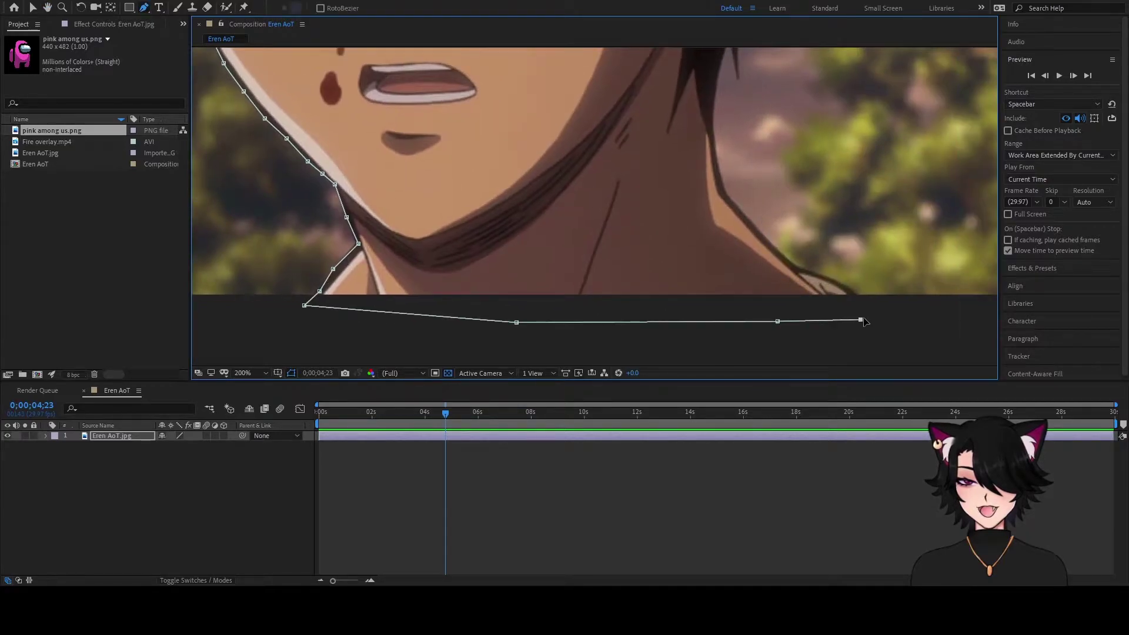
drag(878, 289, 798, 306)
click(793, 313)
Step: Trace the mask up along the shoulder and the back of the neck to the lower hair
click(746, 294)
click(735, 286)
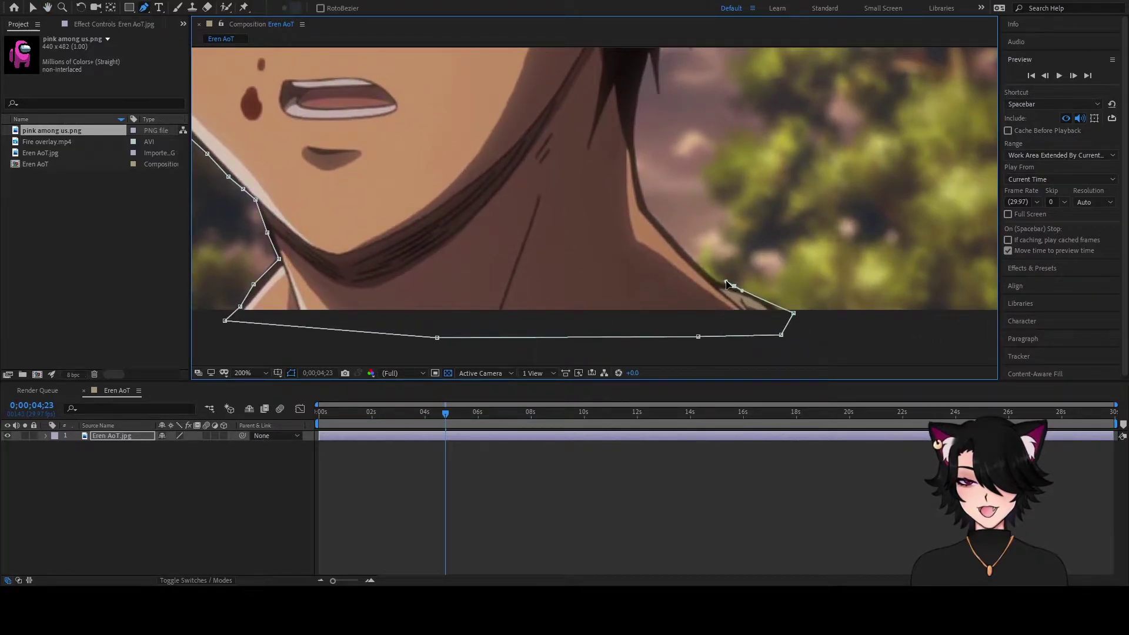
drag(722, 278, 704, 272)
drag(669, 234, 661, 230)
drag(642, 189, 632, 245)
drag(606, 168, 609, 160)
click(614, 149)
Step: Trace the mask around the pointed hair strands behind the ear
click(624, 187)
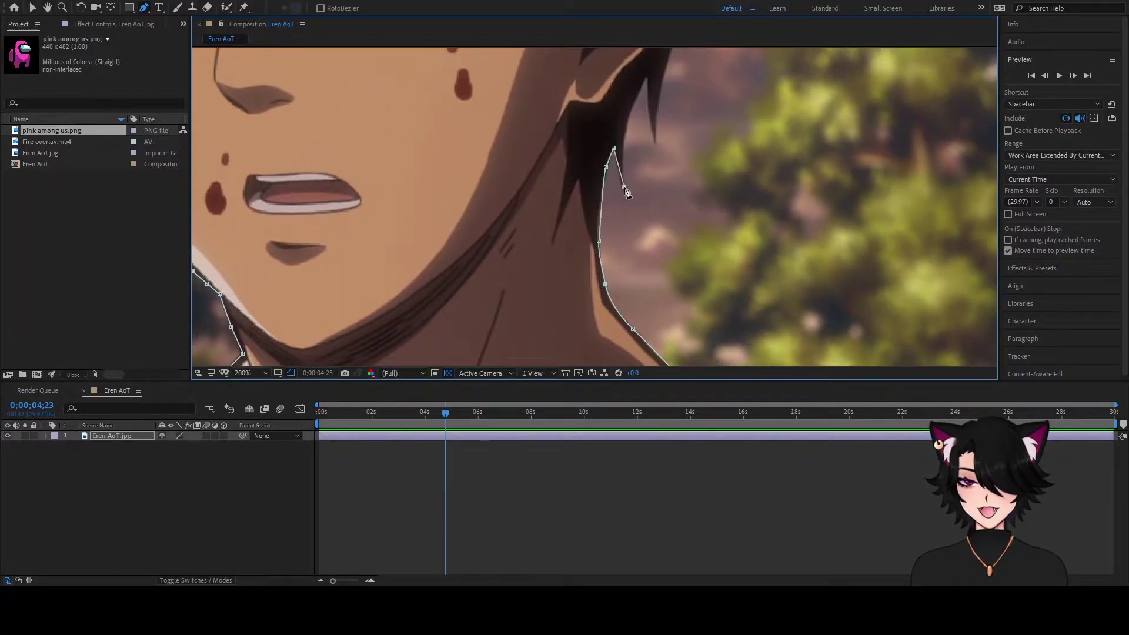
drag(631, 109, 658, 247)
click(645, 81)
click(655, 144)
click(651, 208)
click(664, 157)
click(669, 166)
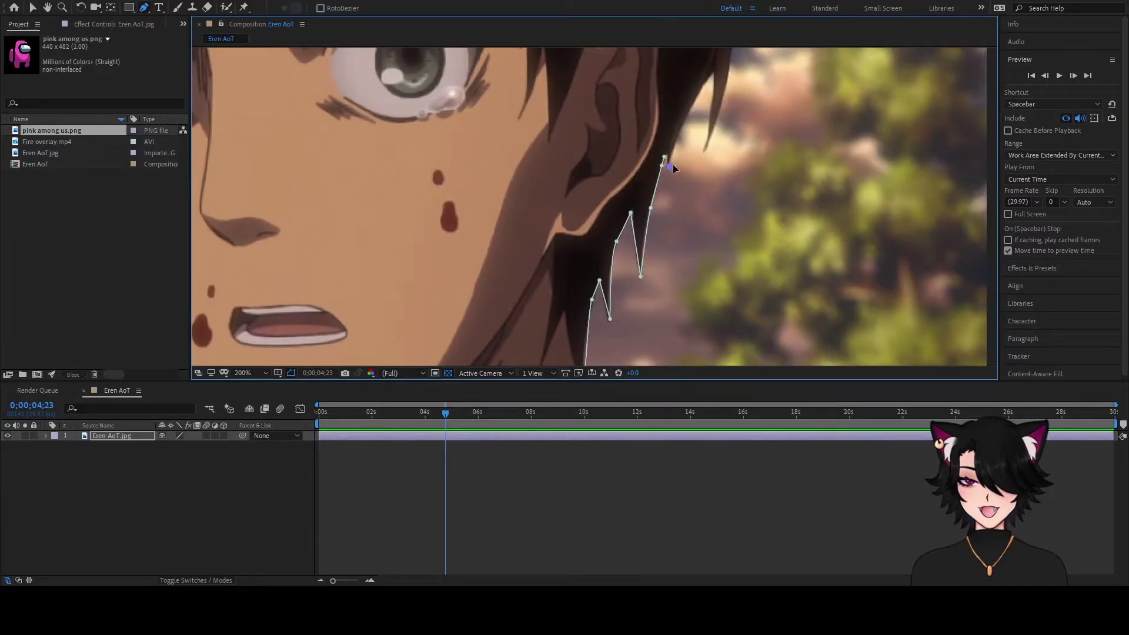
click(712, 75)
click(706, 150)
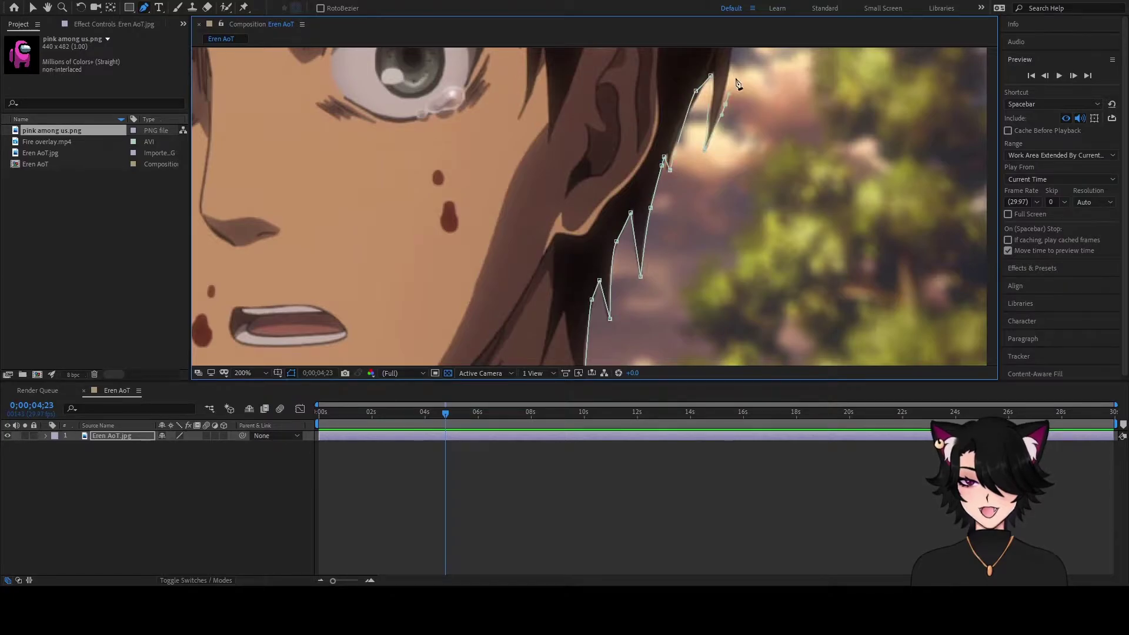
Step: Continue the mask up around the outer hair strands above the ear towards the image's upper edge
drag(729, 93, 709, 287)
click(718, 131)
click(732, 184)
drag(741, 120, 741, 105)
drag(741, 104, 741, 240)
click(727, 127)
click(756, 187)
click(738, 114)
Step: Carry the mask path across above the head to the hair on the opposite side
drag(543, 118, 1128, 145)
click(613, 134)
click(482, 147)
click(471, 197)
Step: Trace the mask down around the hair strands beside the face towards the path's starting point
click(466, 221)
click(518, 162)
click(513, 215)
click(520, 313)
click(534, 216)
drag(579, 300, 570, 159)
click(553, 221)
click(566, 261)
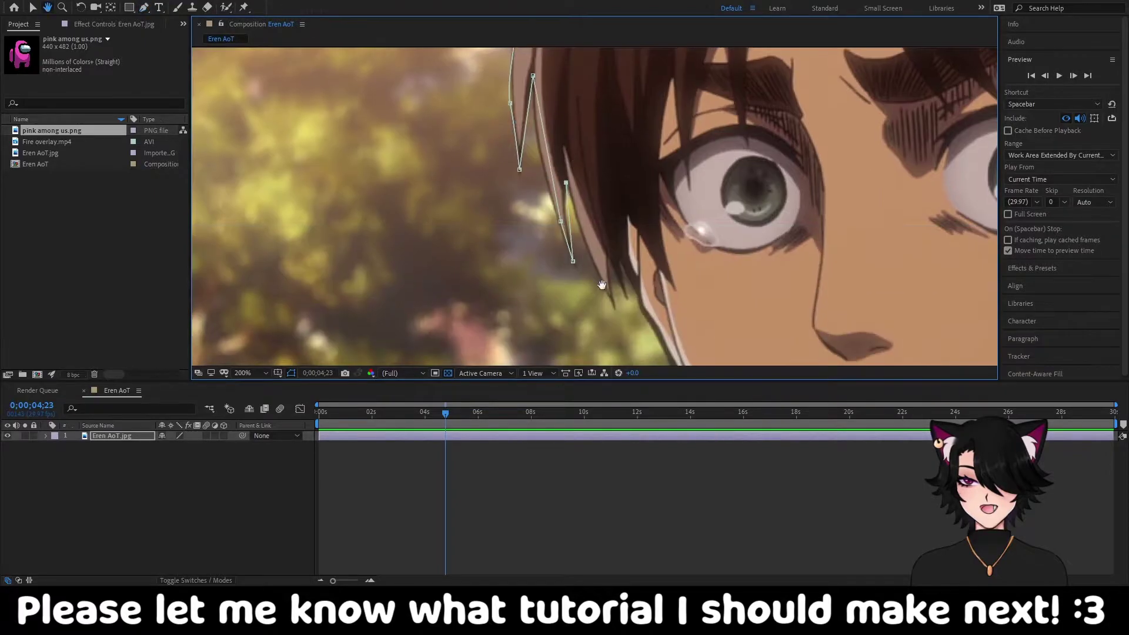
Step: Close the mask around the subject, return to the Selection tool and deselect the layer to check the cutout
click(627, 252)
scroll(627, 251, down, 2)
click(31, 9)
click(369, 199)
click(375, 282)
scroll(374, 282, up, 1)
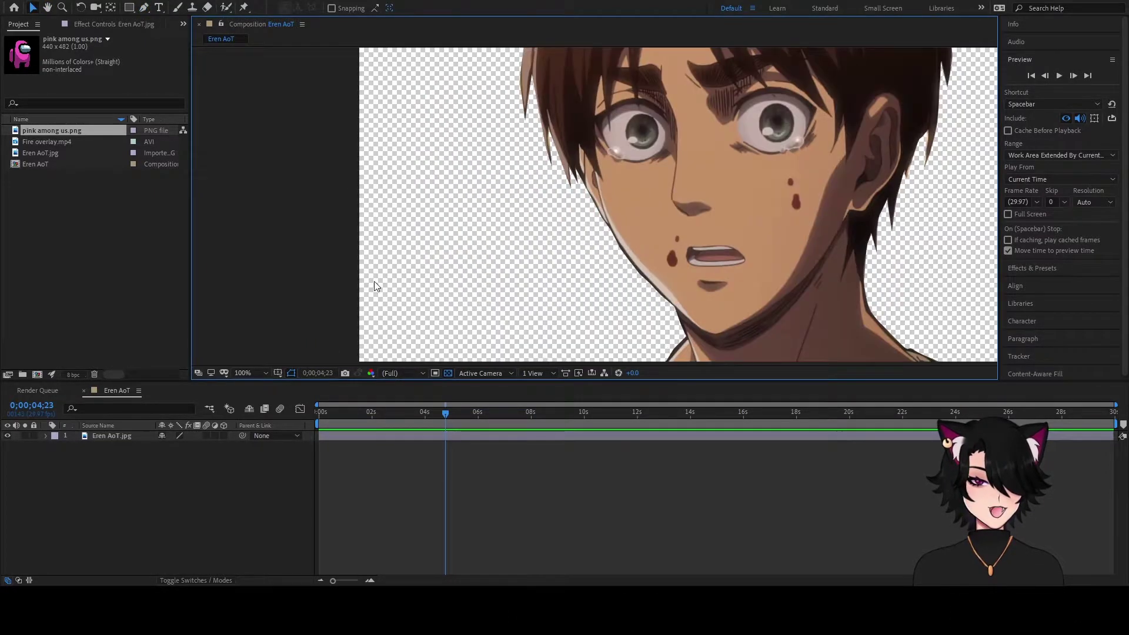
scroll(374, 281, down, 1)
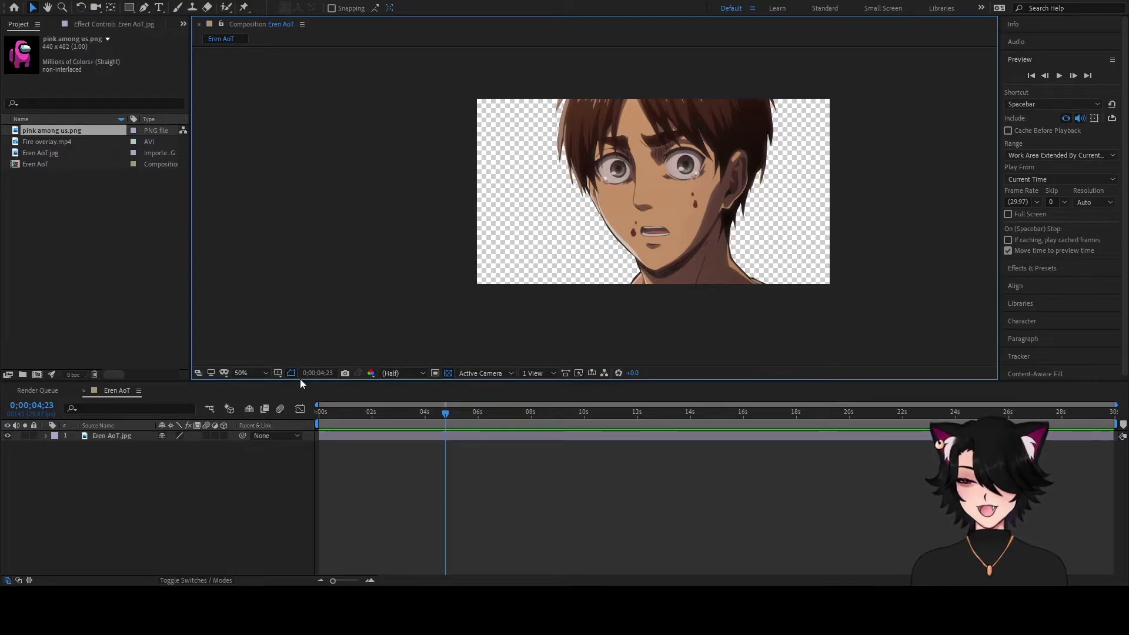
Step: Try Fire overlay.mp4 as a background below the cutout layer, scaled to 65%, and delete it
drag(42, 141, 380, 490)
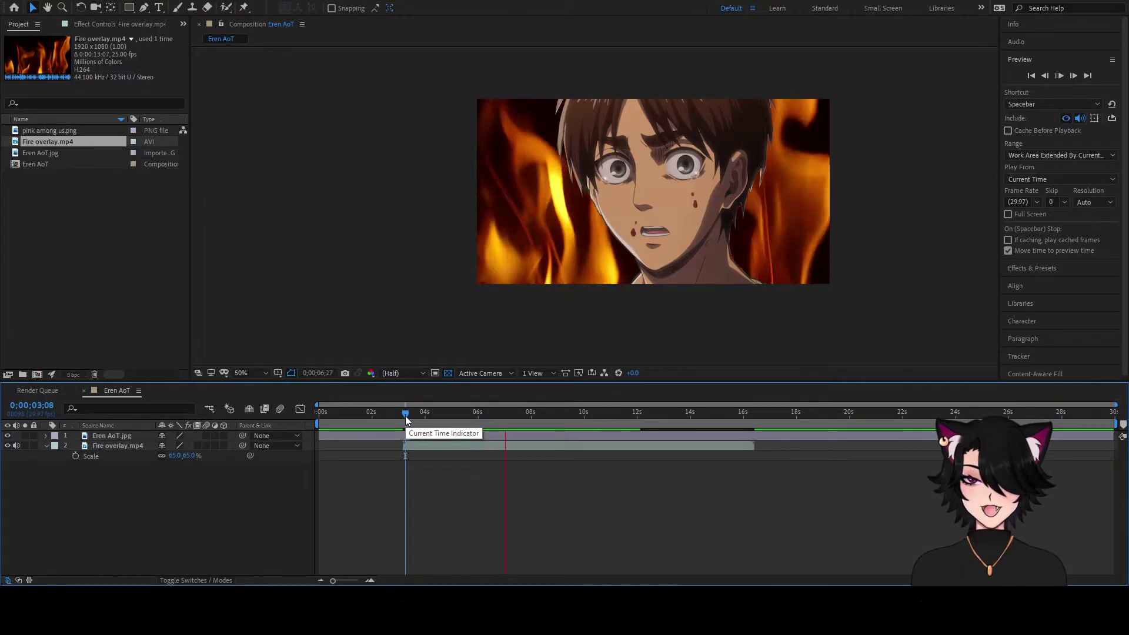
click(437, 448)
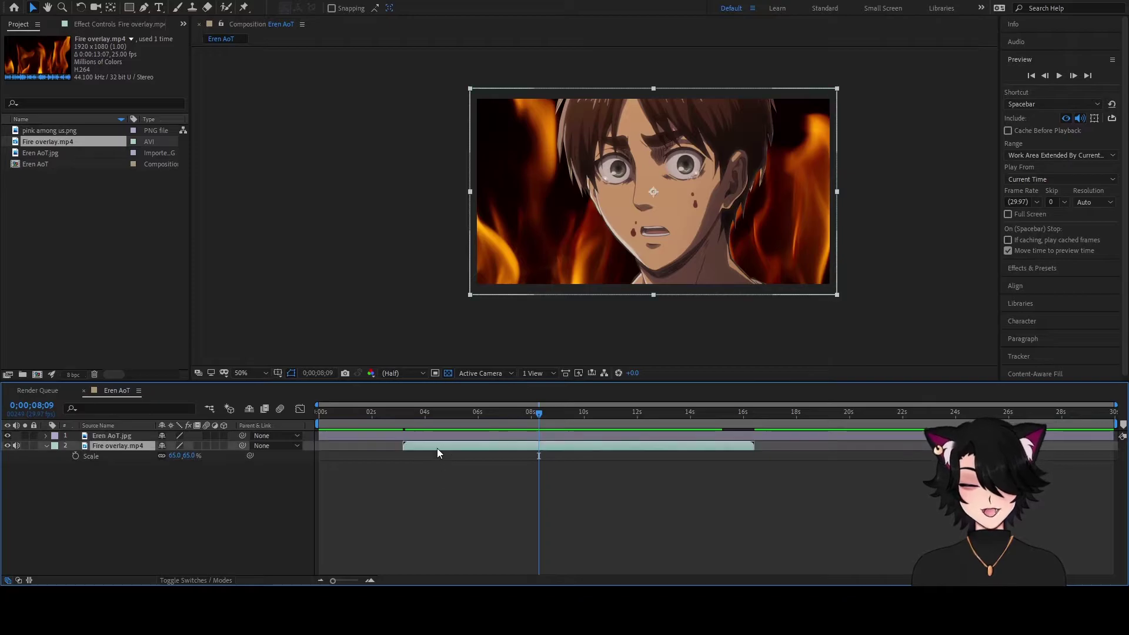
key(Delete)
Step: Place pink among us.png below the cutout layer and shift it sideways behind the subject
drag(55, 131, 465, 448)
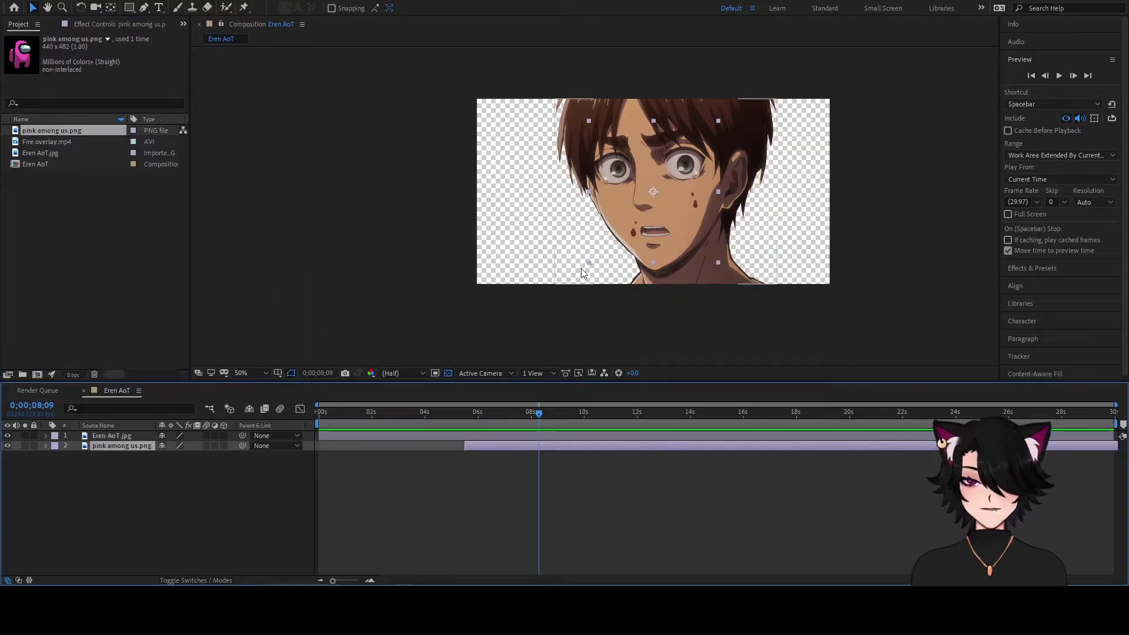
click(534, 452)
click(534, 450)
drag(634, 206, 577, 203)
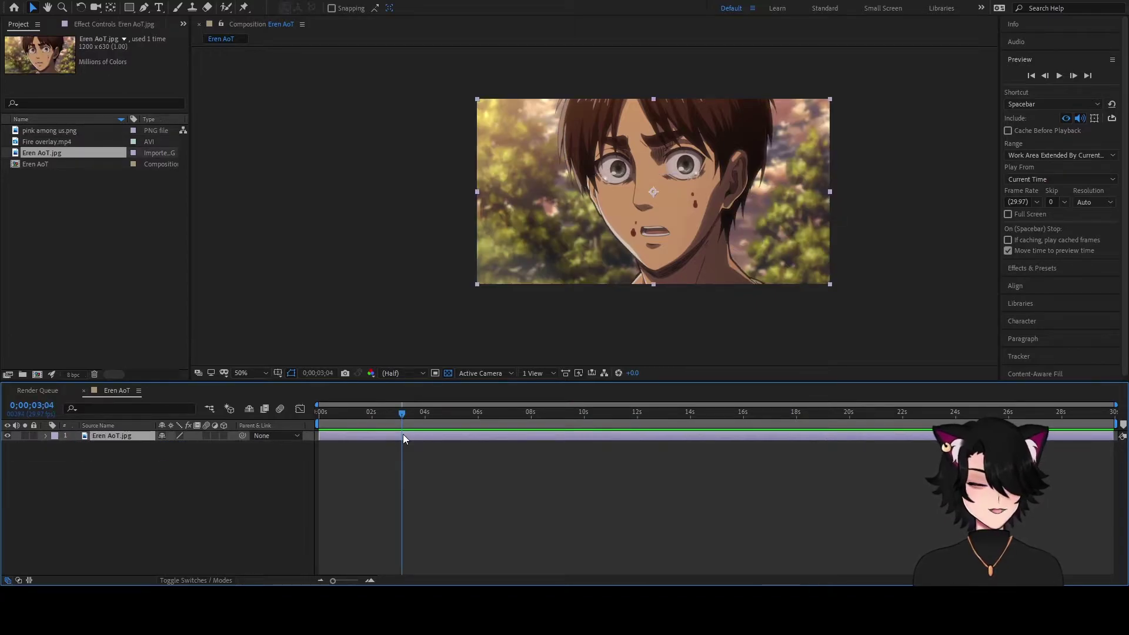
Step: Open the Eren AoT.jpg layer for editing and mark the face as foreground with the Roto Brush tool
double_click(404, 434)
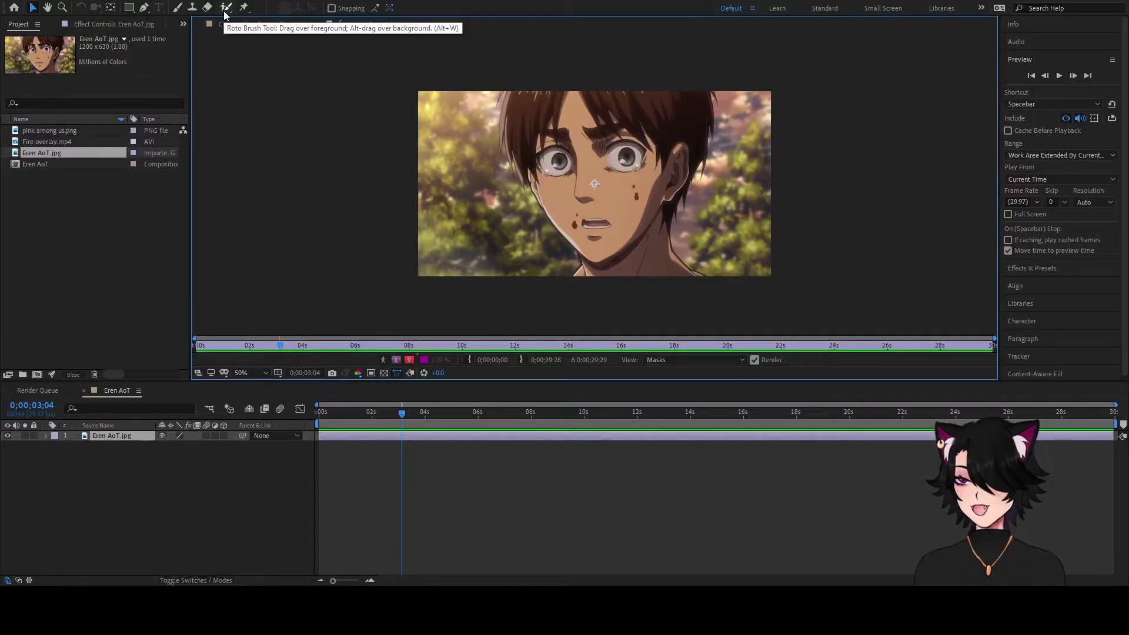
click(225, 8)
scroll(615, 186, up, 1)
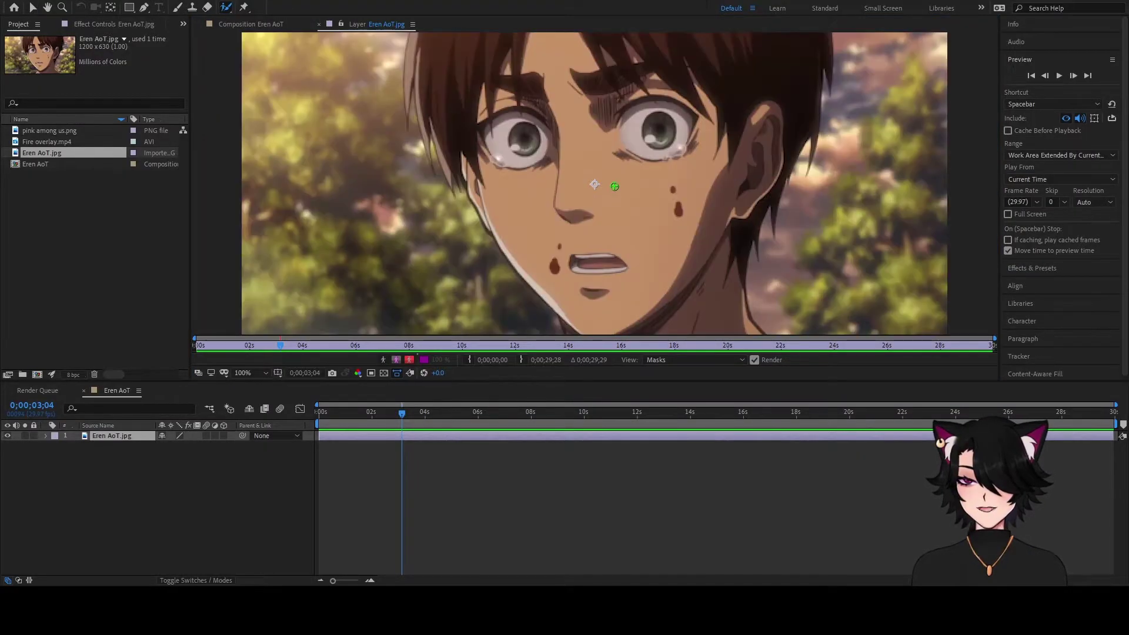
click(659, 187)
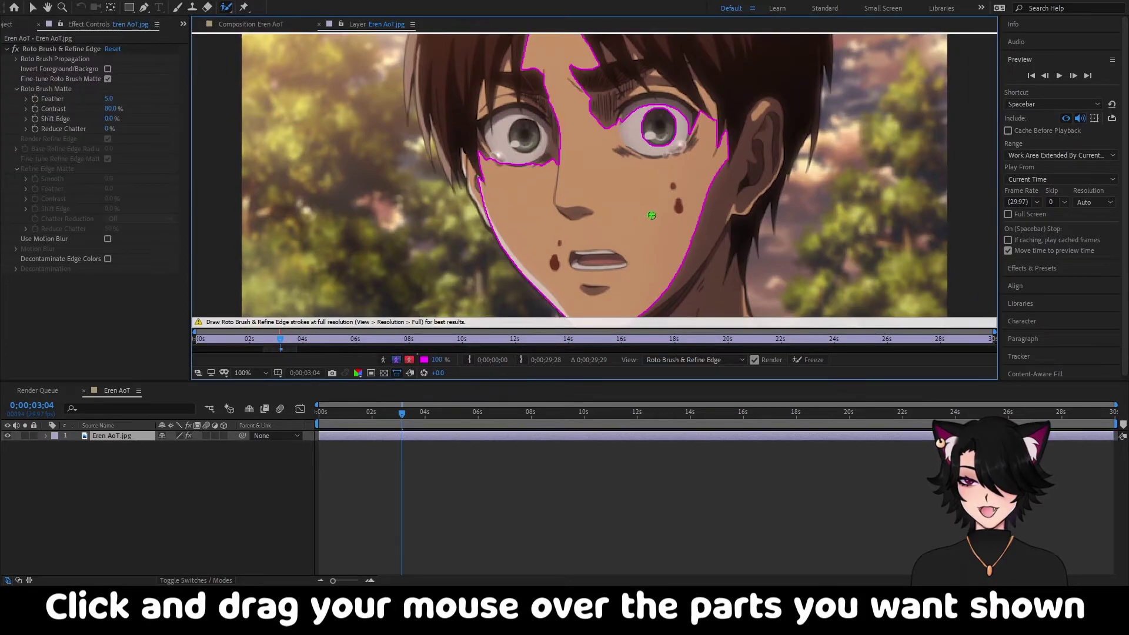
Step: Extend the Roto Brush selection over the hair, ear and neck
scroll(653, 213, down, 1)
drag(536, 140, 538, 146)
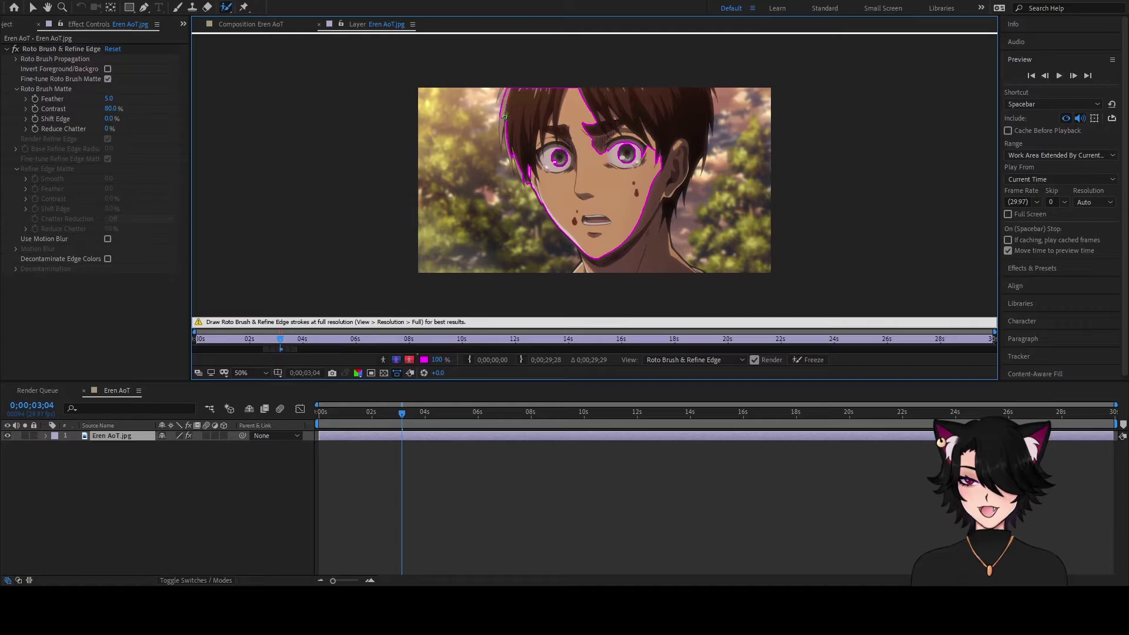
mouse_move(644, 116)
mouse_down()
mouse_move(583, 143)
mouse_move(645, 110)
mouse_move(674, 128)
mouse_up()
mouse_move(675, 129)
mouse_down()
mouse_move(678, 172)
mouse_move(585, 270)
mouse_up()
mouse_move(652, 215)
mouse_down()
mouse_move(673, 185)
mouse_move(660, 255)
mouse_up()
Step: Refine the Roto Brush boundary along the hair strands beside the face, and return to the composition with the layer deselected
key(period)
scroll(761, 237, up, 2)
scroll(761, 237, down, 3)
scroll(708, 253, up, 1)
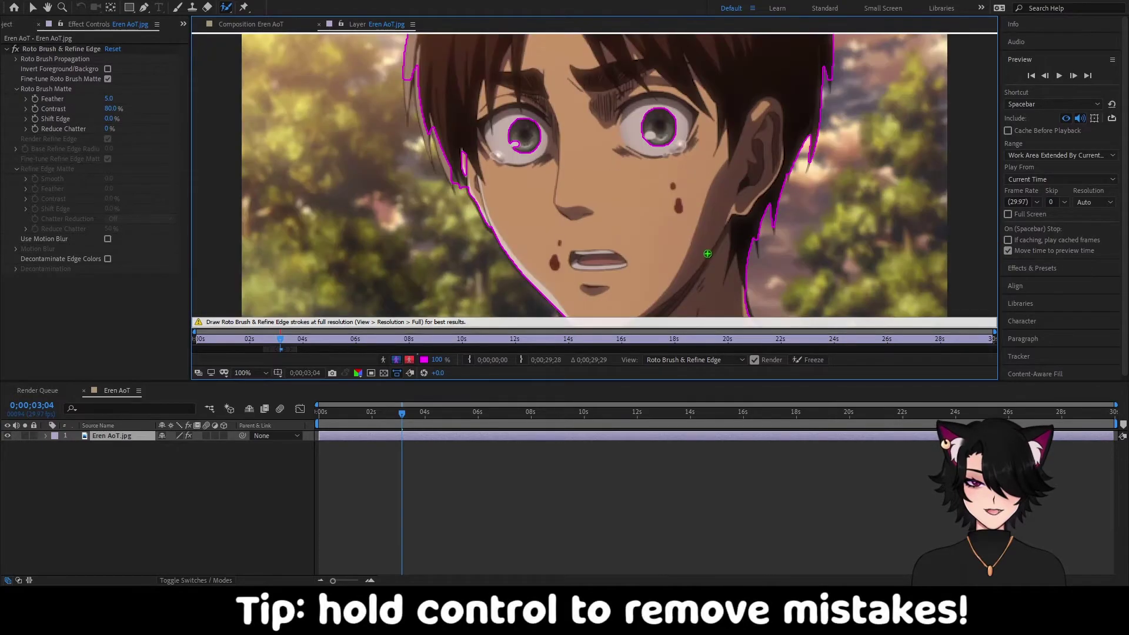
mouse_move(448, 133)
mouse_down()
mouse_move(457, 126)
mouse_move(457, 150)
mouse_move(435, 146)
mouse_move(444, 159)
mouse_up()
drag(410, 78, 408, 92)
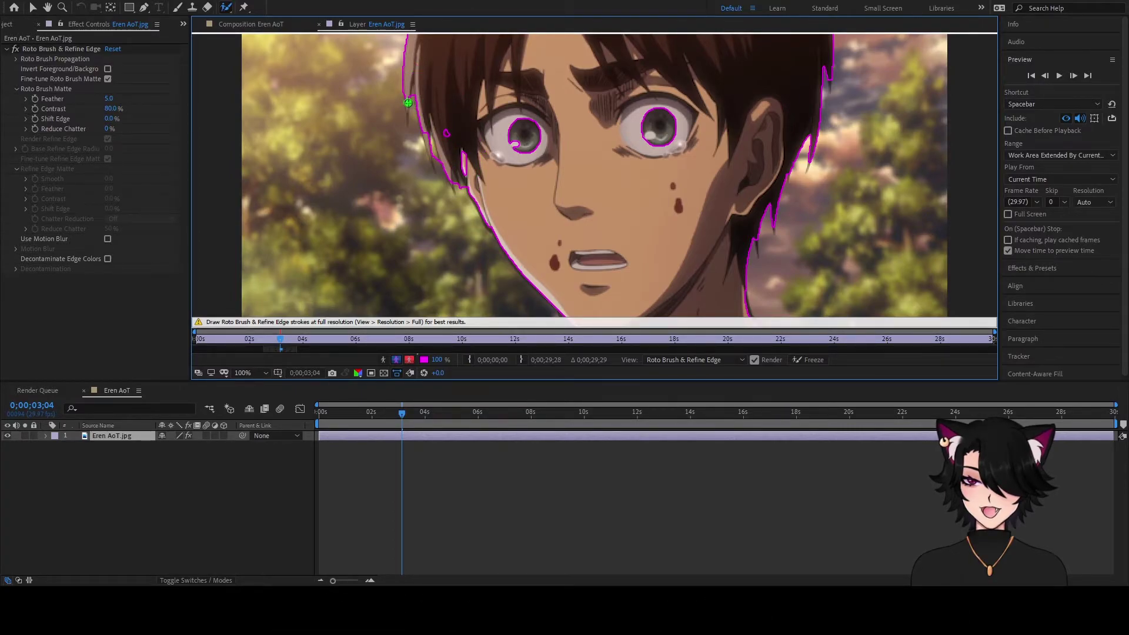
scroll(444, 114, up, 1)
scroll(441, 116, down, 1)
drag(522, 126, 523, 142)
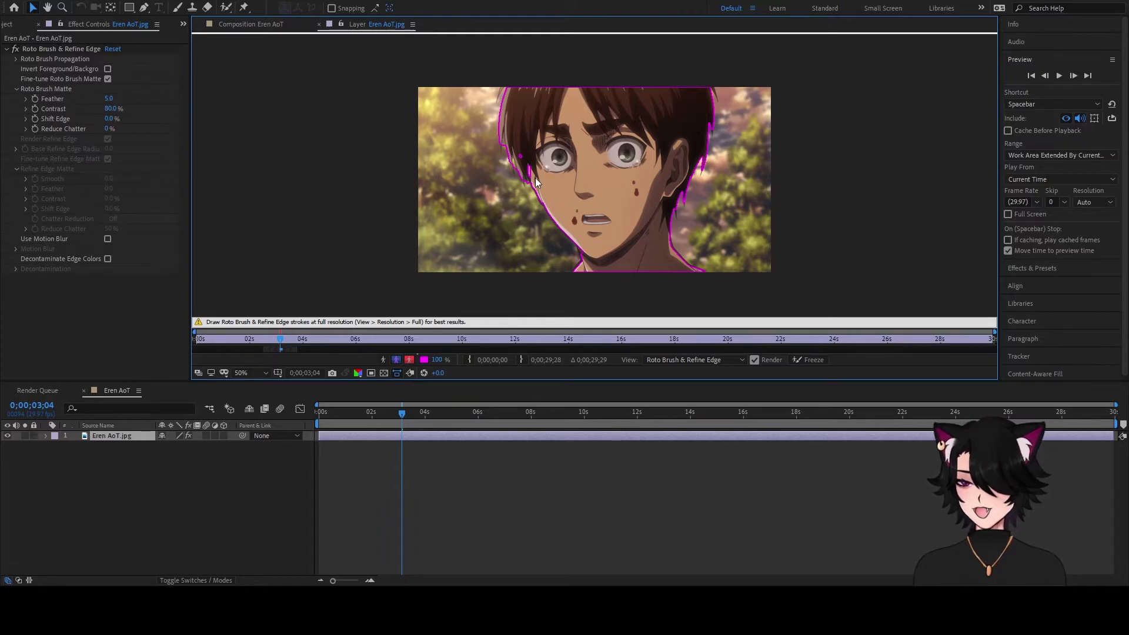
click(258, 26)
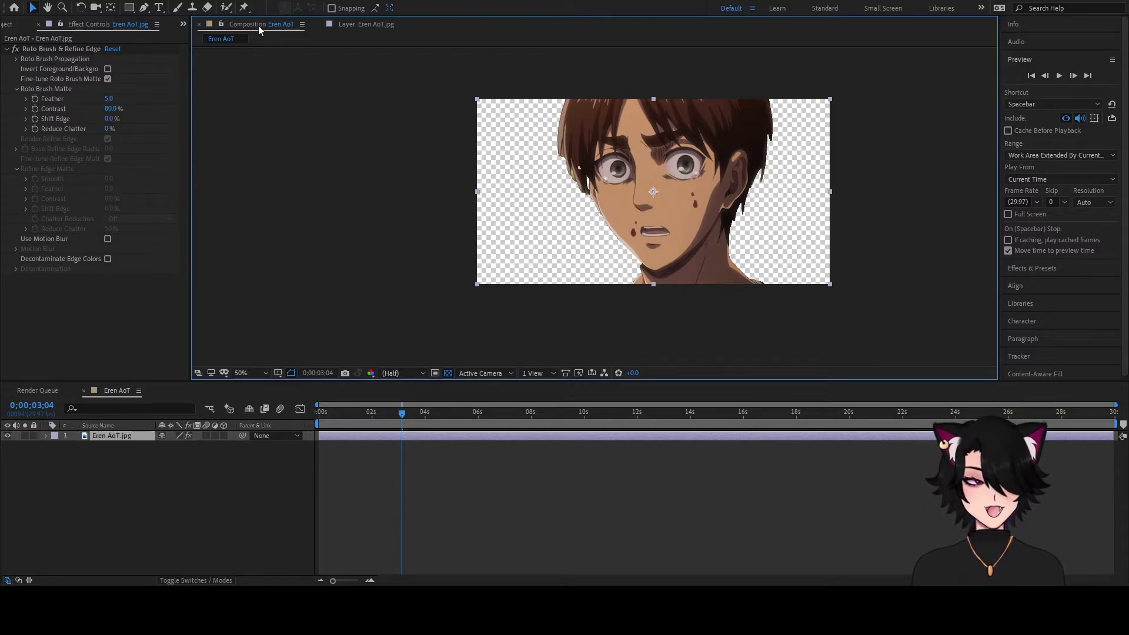
click(364, 483)
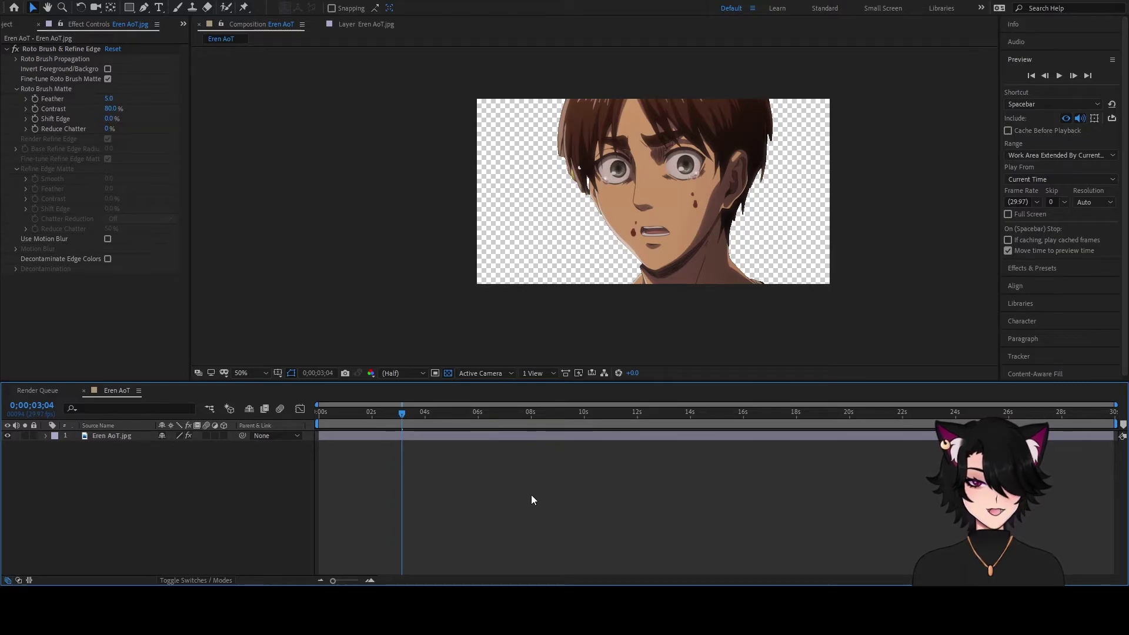
Step: Add a text layer across the subject's face with the placeholder text "fsdjkhfsdjfhsdfsdjkfhskdjfsdfjksdhfjksfhsdjfhsdjk"
key(t)
key(ctrl+t)
click(518, 200)
text(fsdjkhfsdjfhsdfsdjkfhskdjfsdfjksdhfjksfhsdjfhsdjk)
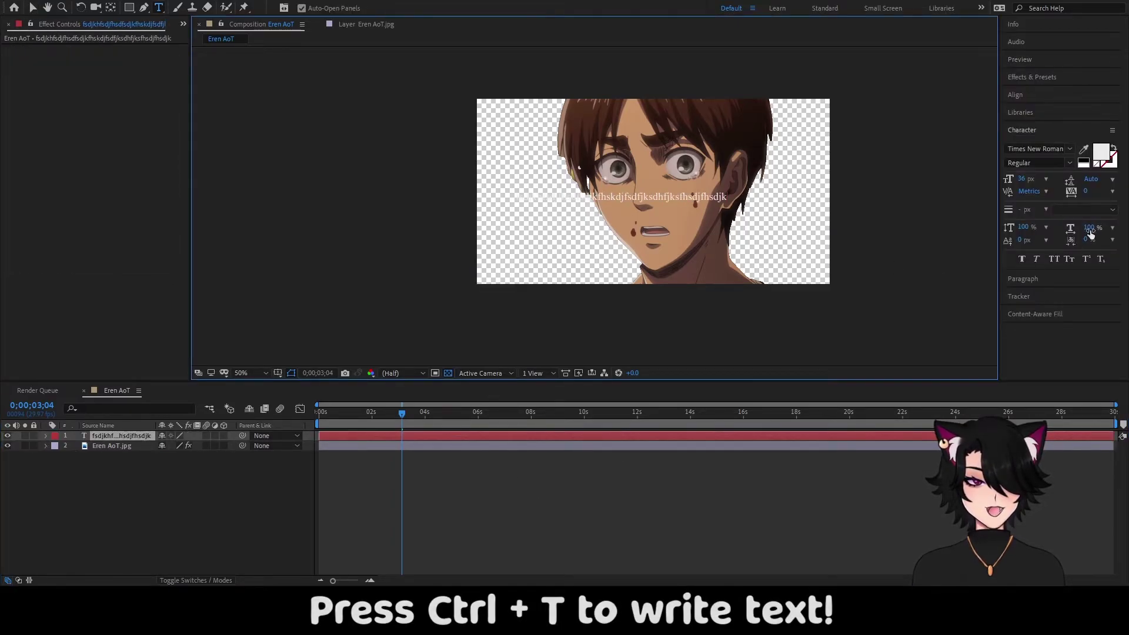
Step: Recolor the whole text dark brown by sampling the subject's hair
key(ctrl+a)
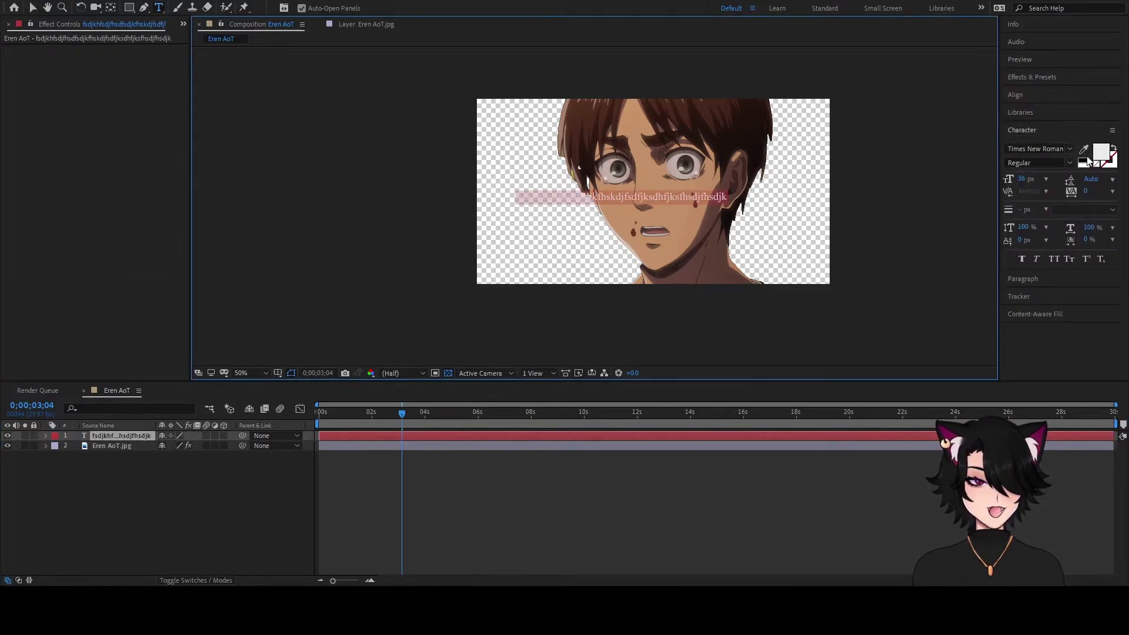
click(1084, 150)
click(736, 121)
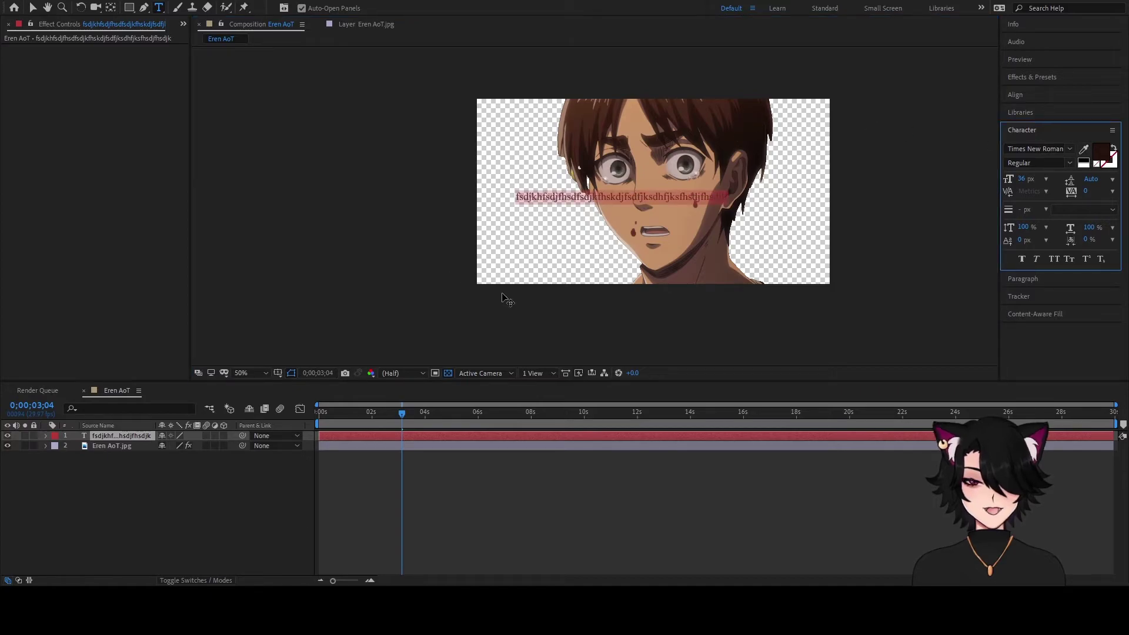
Step: Replace the text with "sdfsdnfkjsdfhjsf", enlarge it and change the layer order of the text and image
text(s)
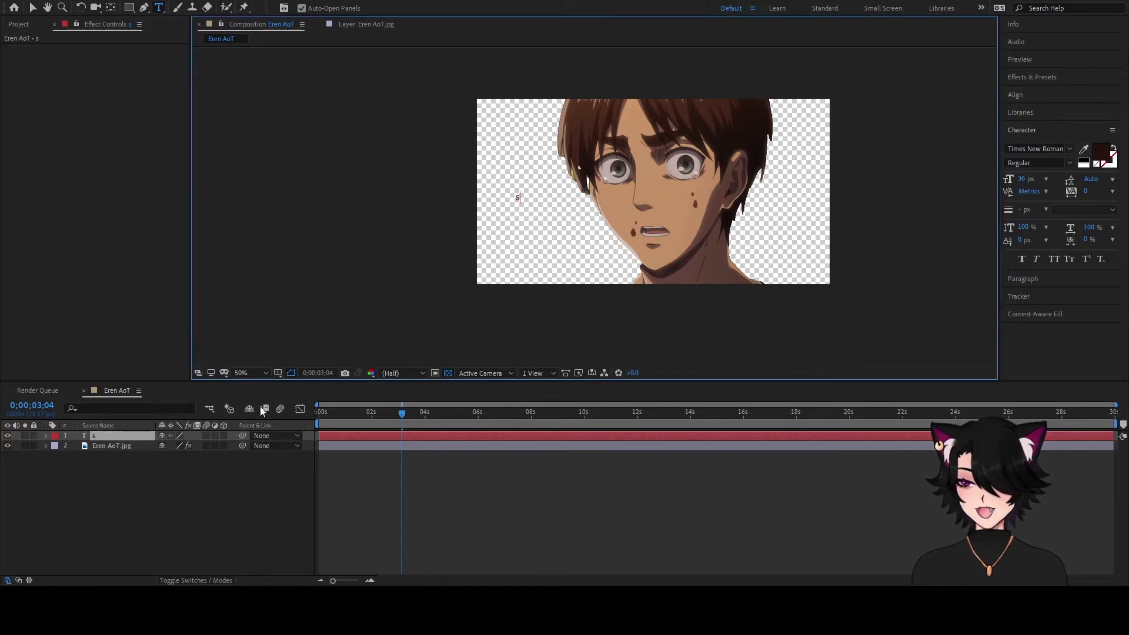
text(dfsdnfkjsdfhjsf)
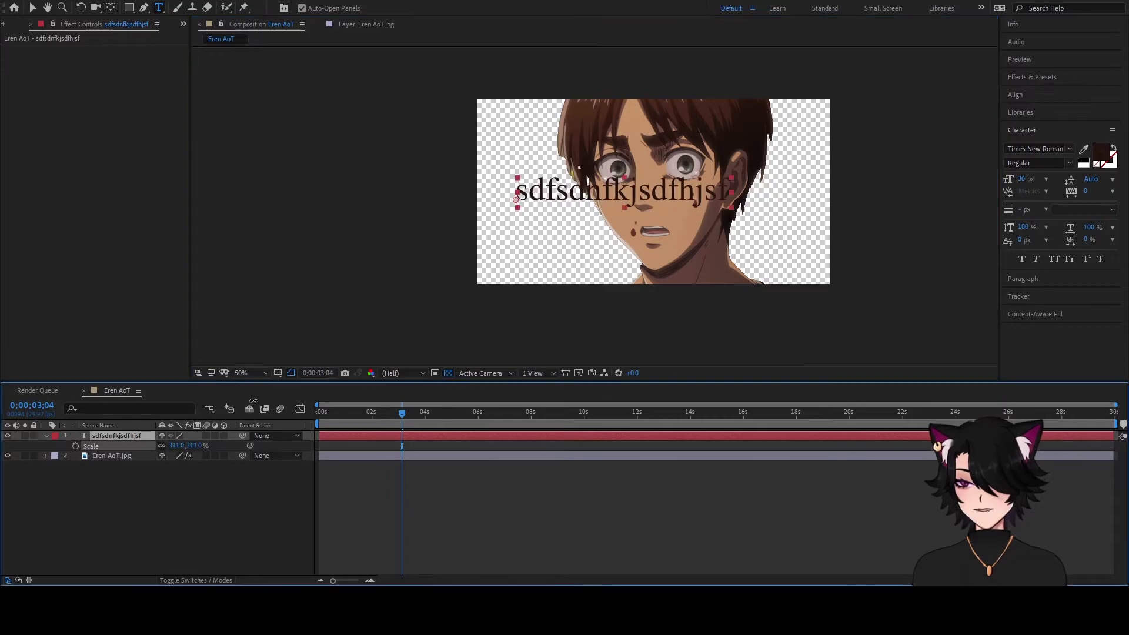
drag(125, 458, 126, 470)
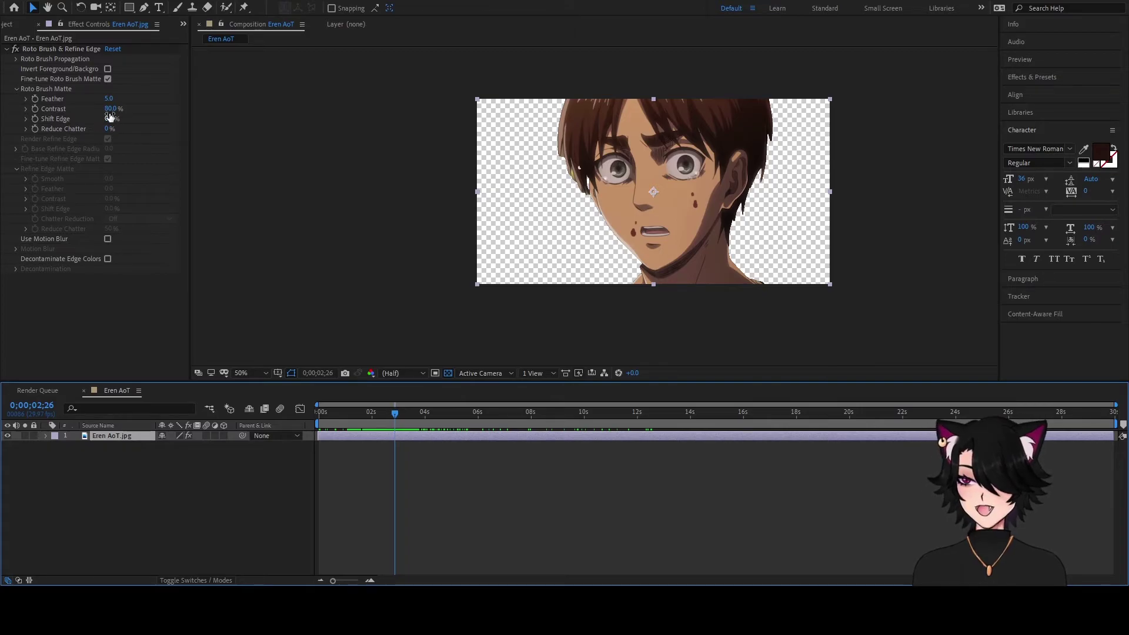
Step: Set the Roto Brush matte's Feather to 15.9, Contrast to 97.3% and Shift Edge to -100%
drag(109, 99, 130, 129)
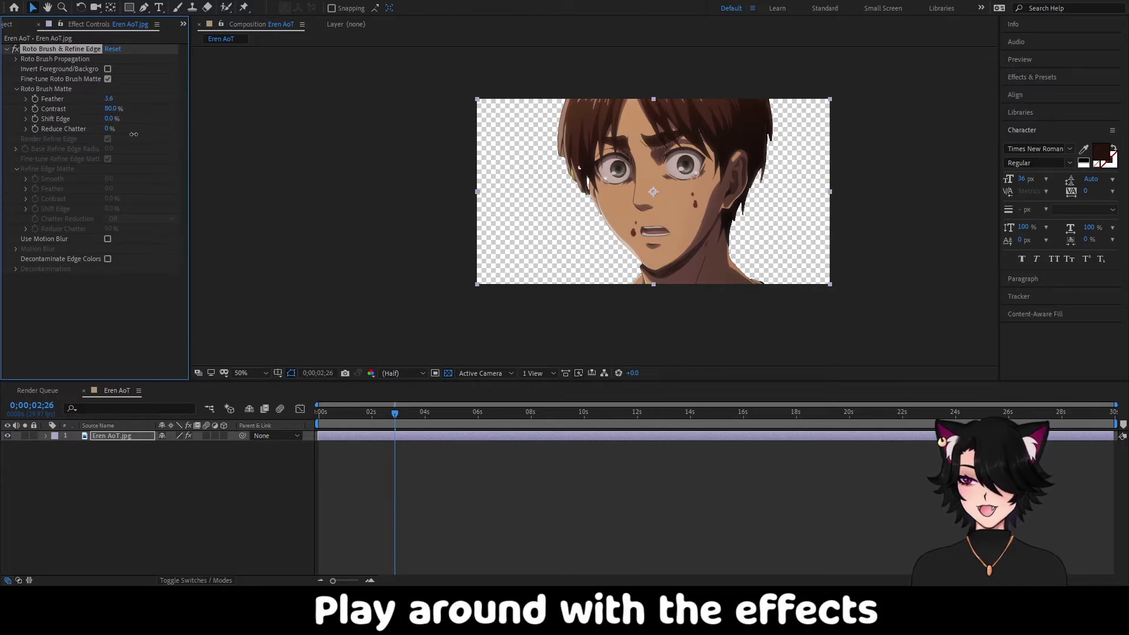
drag(131, 139, 251, 156)
drag(167, 169, 199, 179)
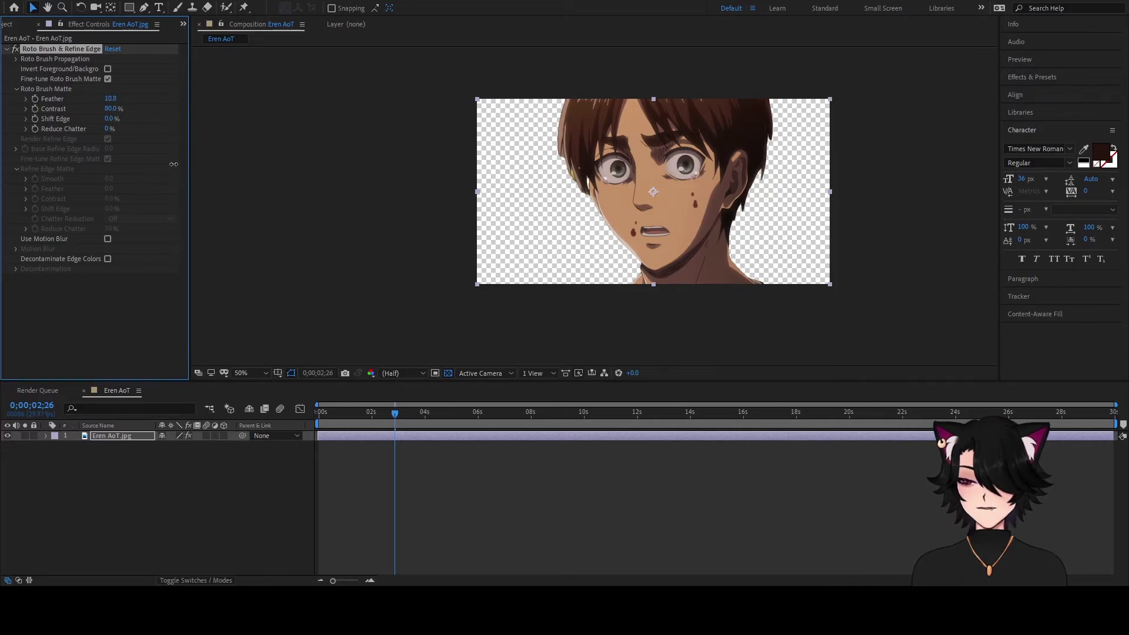
drag(111, 108, 183, 101)
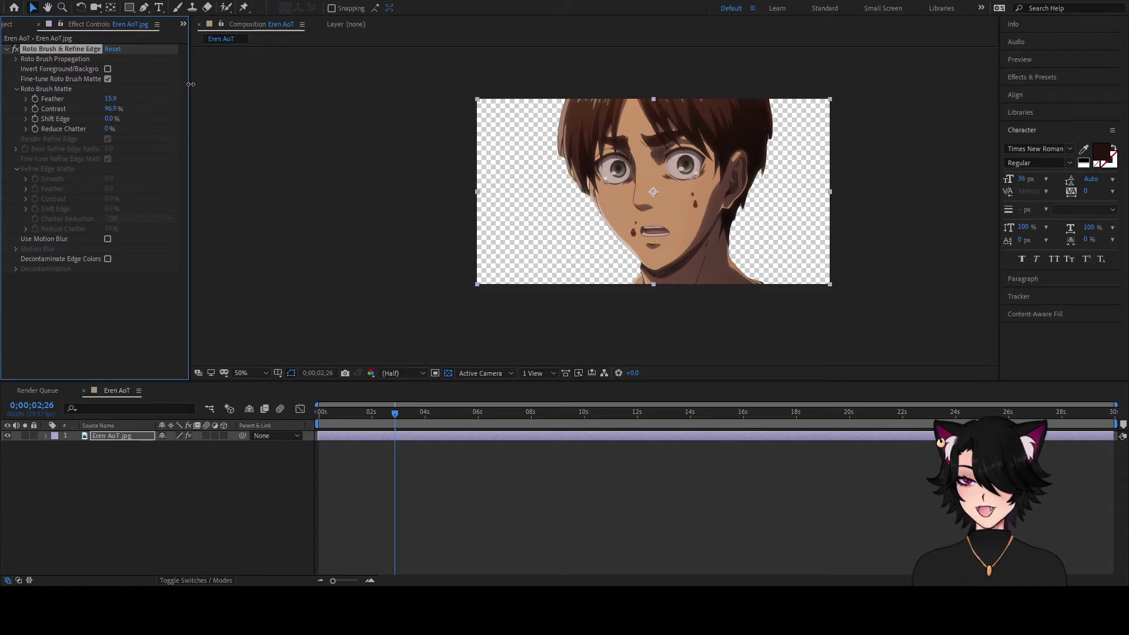
drag(109, 119, 241, 94)
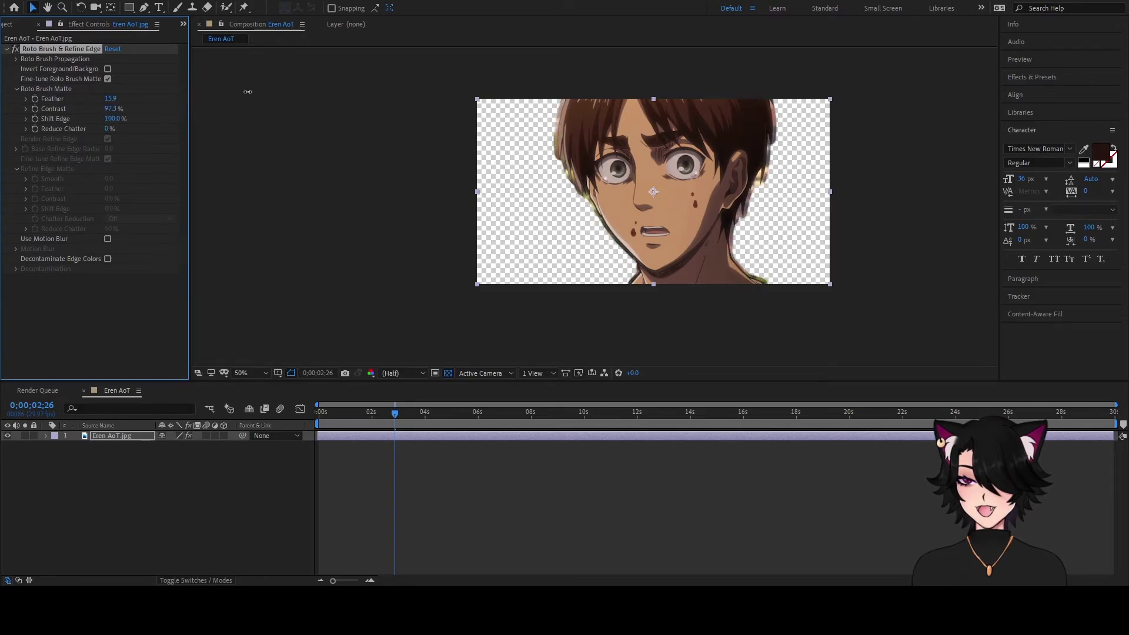
drag(312, 75, 147, 122)
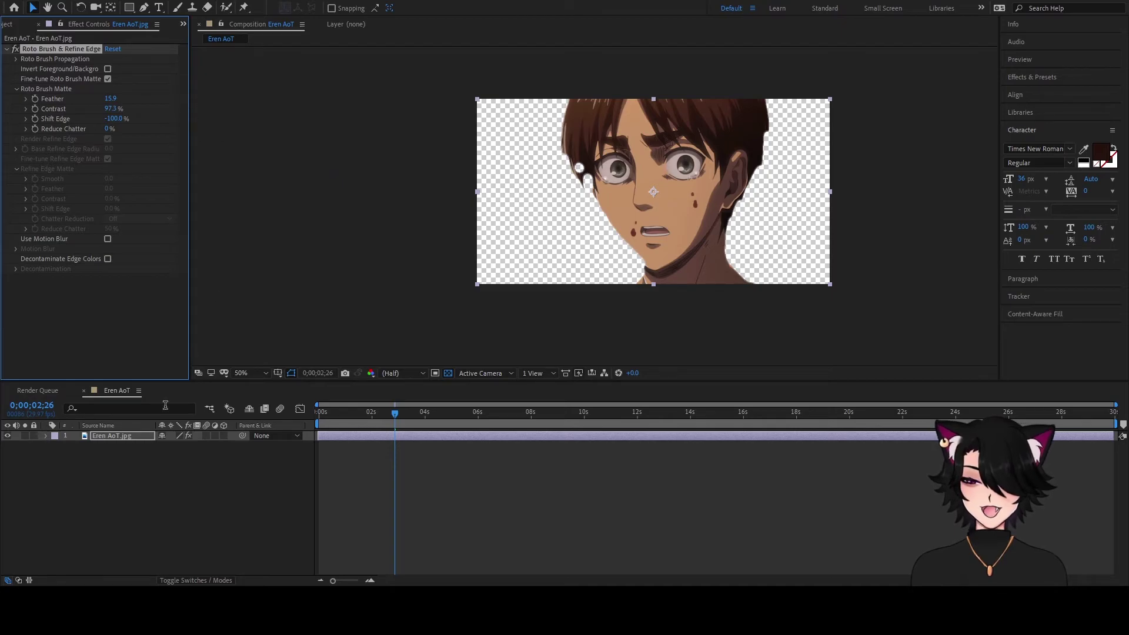
Step: Place pink among us.png below the cutout layer and set its scale to 183%
click(17, 24)
drag(65, 131, 384, 445)
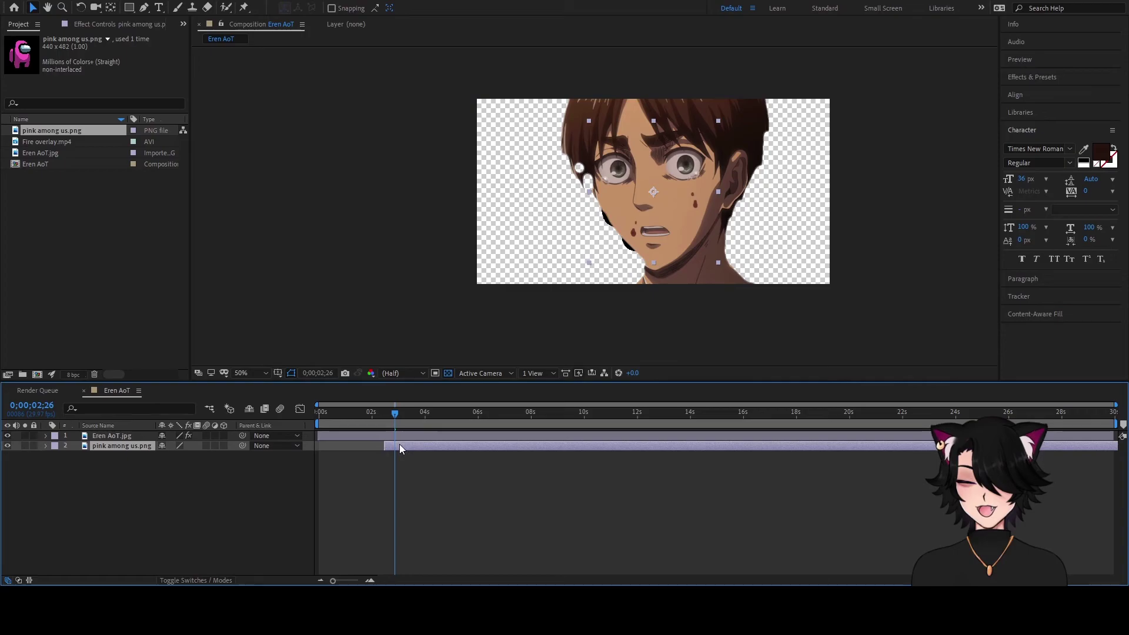
key(s)
drag(171, 457, 238, 449)
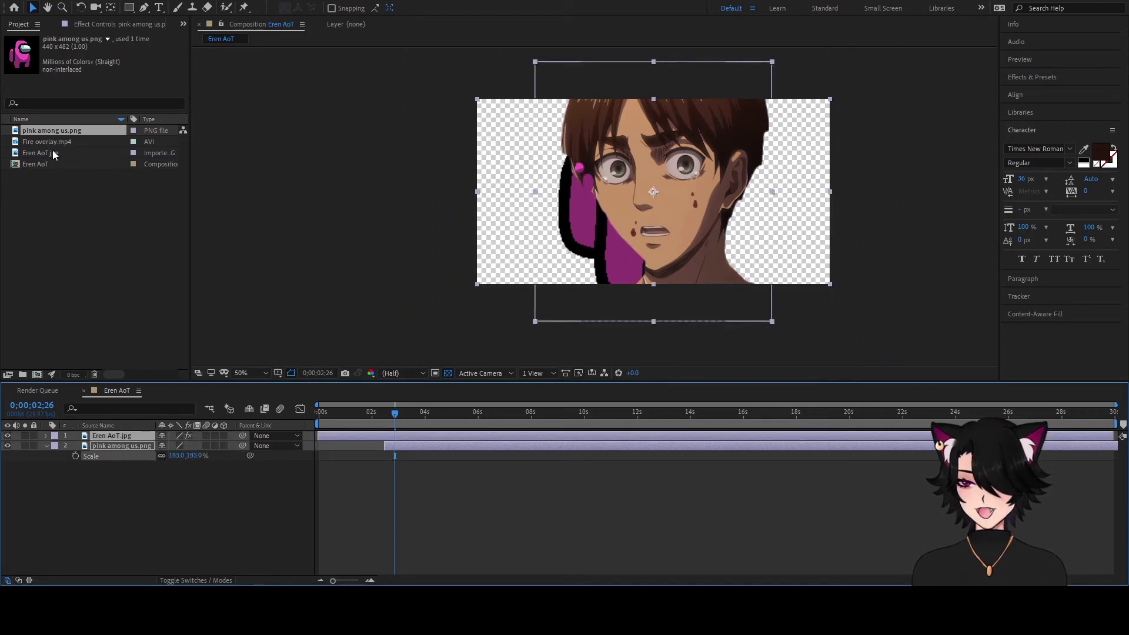
Step: Place Fire overlay.mp4 between the cutout and pink among us.png layers, with its start moved to about 2.4 seconds
drag(52, 144, 397, 463)
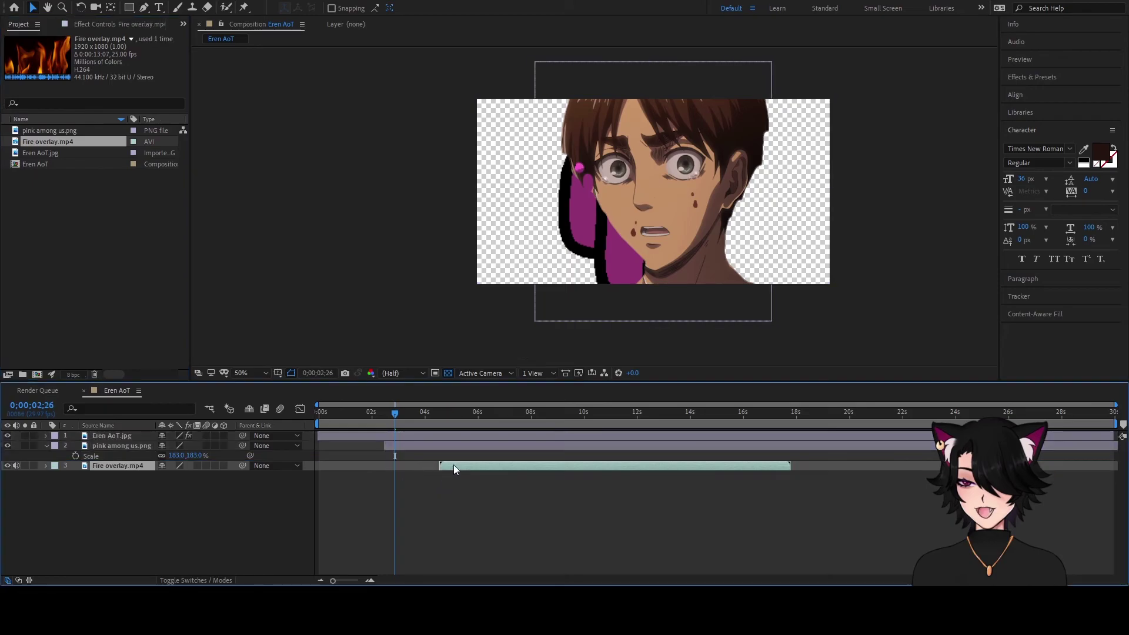
drag(182, 468, 136, 446)
drag(454, 450, 395, 447)
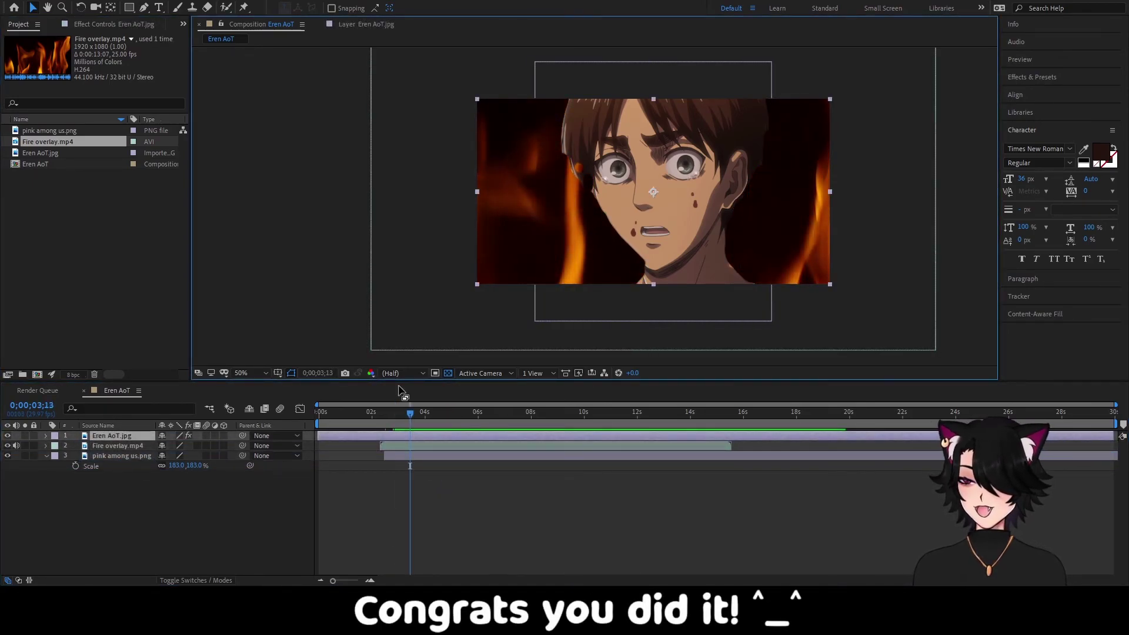